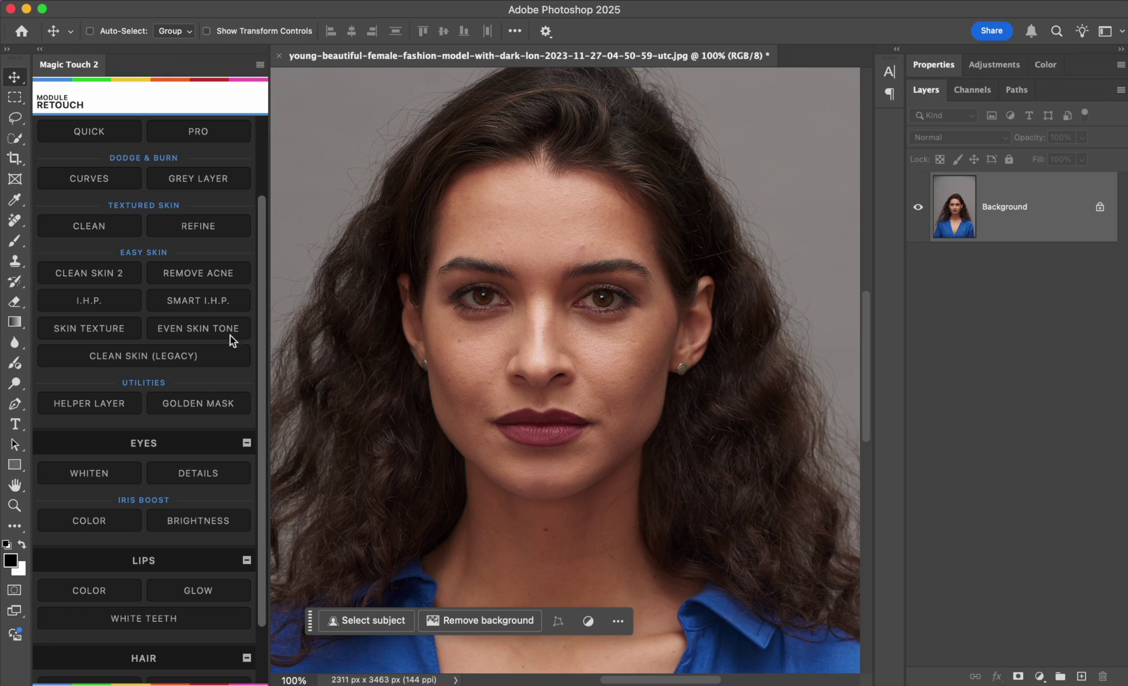
# Add the '[MTO] - Golden Mask' overlay layer from Magic Touch 2's Utilities
pyautogui.click(204, 404)
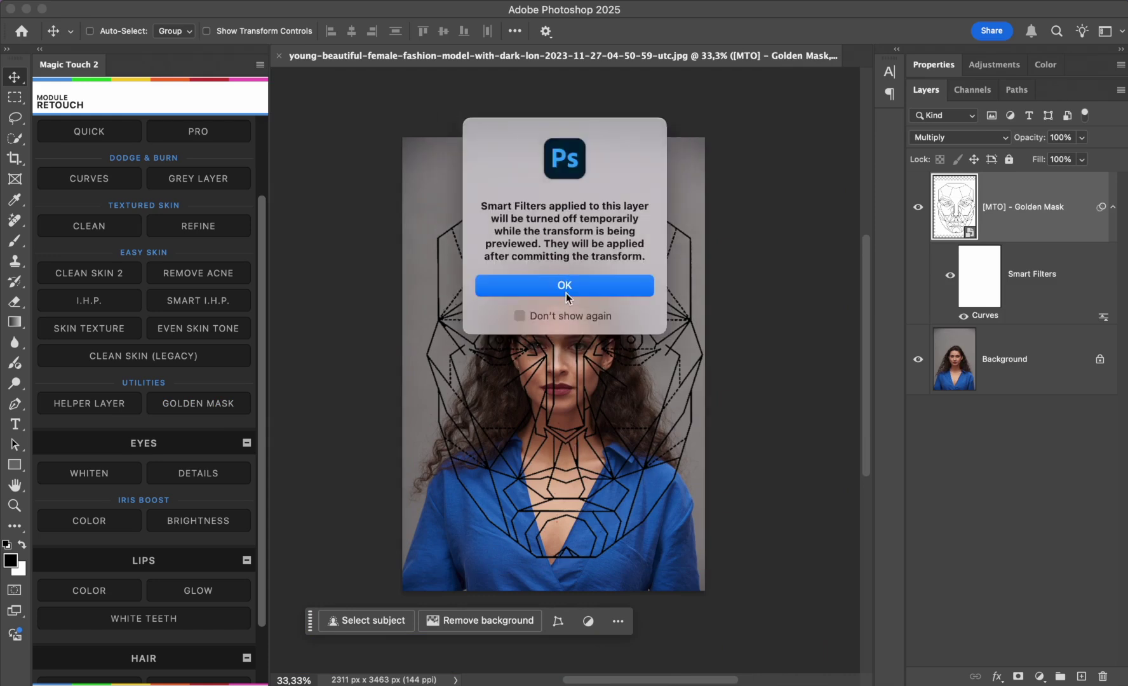
# Shrink the golden mask from top and bottom, narrow it to face width, and move it up
pyautogui.click(565, 293)
pyautogui.moveTo(564, 571); pyautogui.dragTo(557, 433)
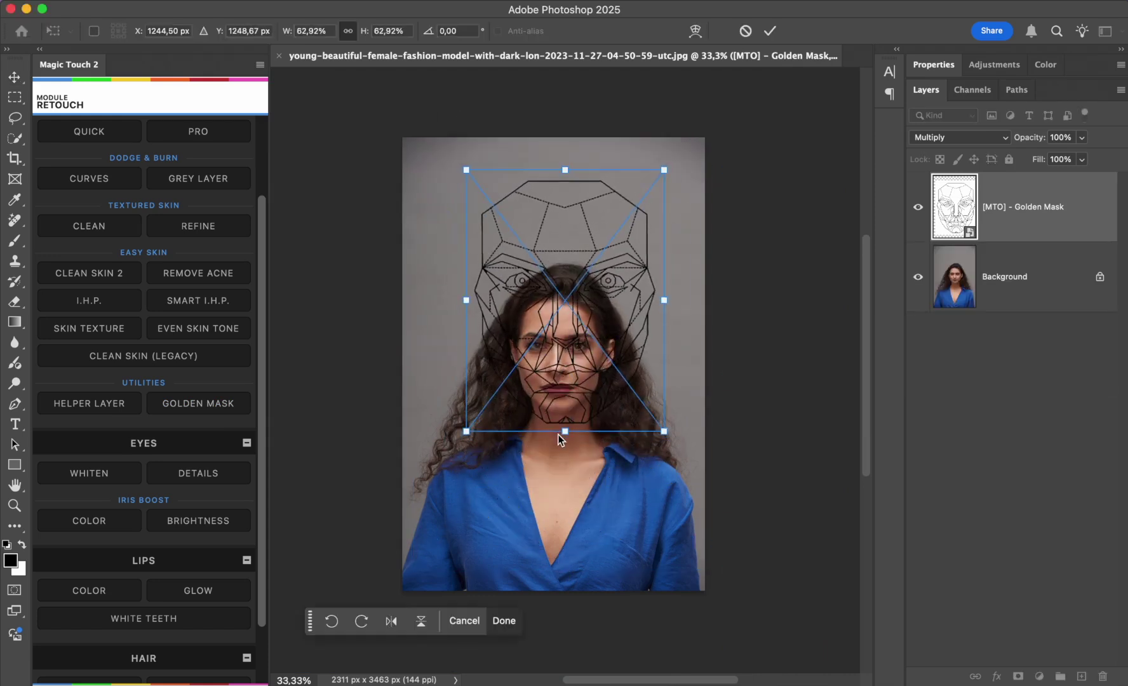
pyautogui.press('super+plus')
pyautogui.press('super+plus')
pyautogui.scroll(5, 567, 186)
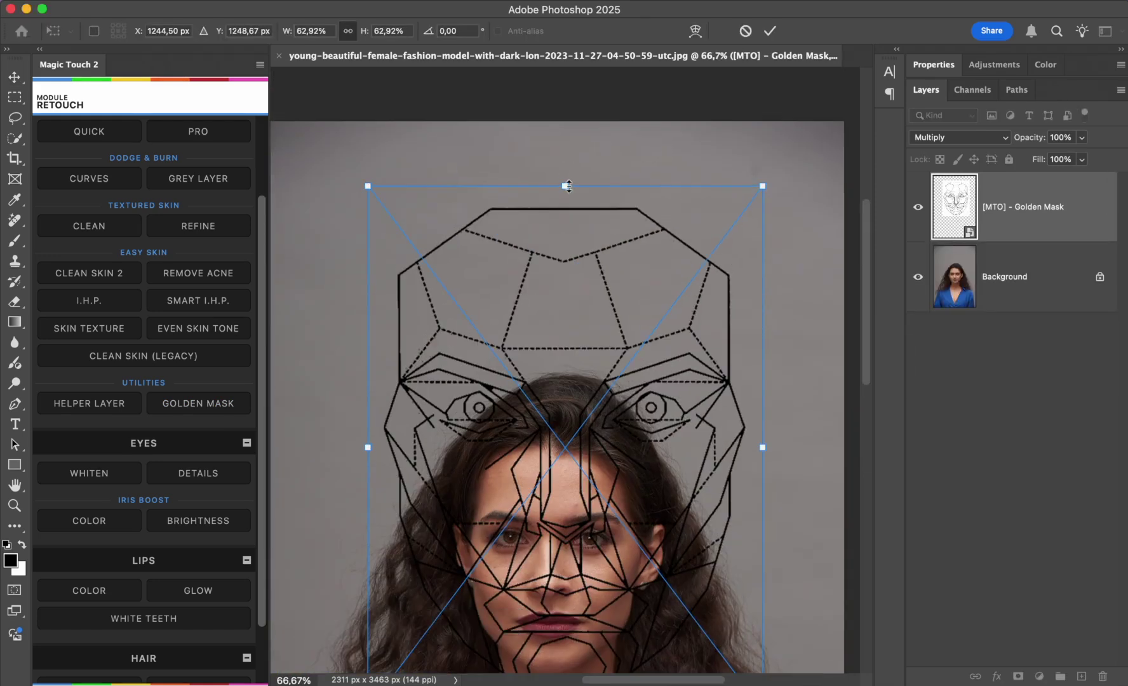
pyautogui.moveTo(568, 186); pyautogui.dragTo(557, 422)
pyautogui.press('super+plus')
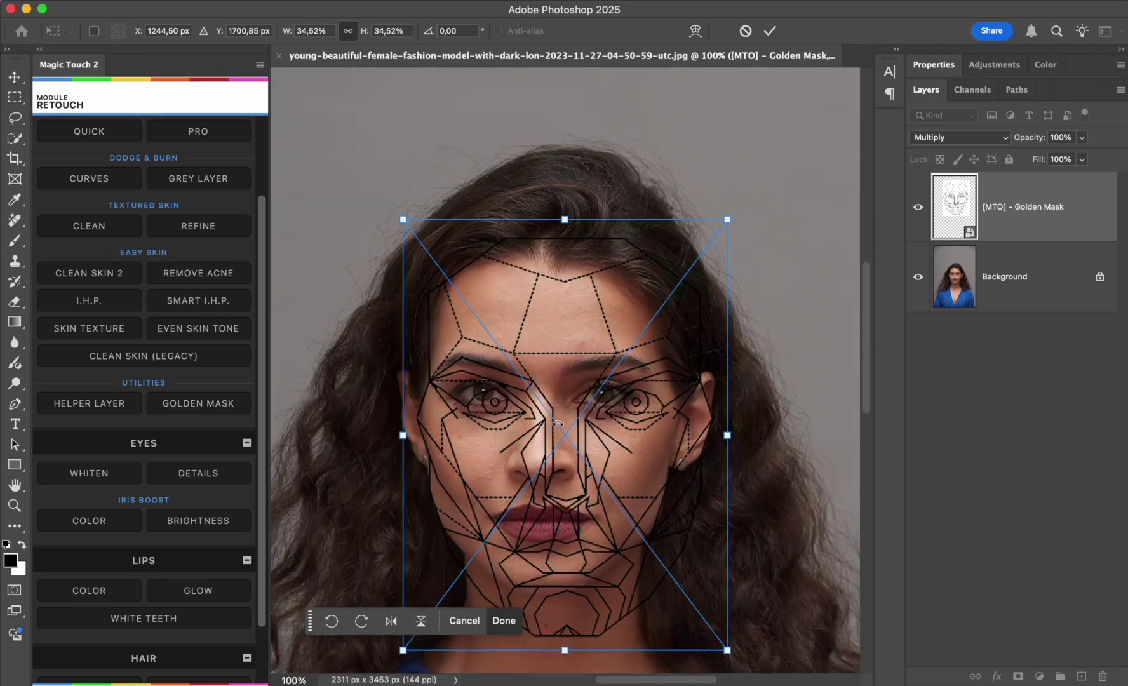
pyautogui.scroll(-2, 557, 423)
pyautogui.moveTo(727, 408); pyautogui.dragTo(677, 408)
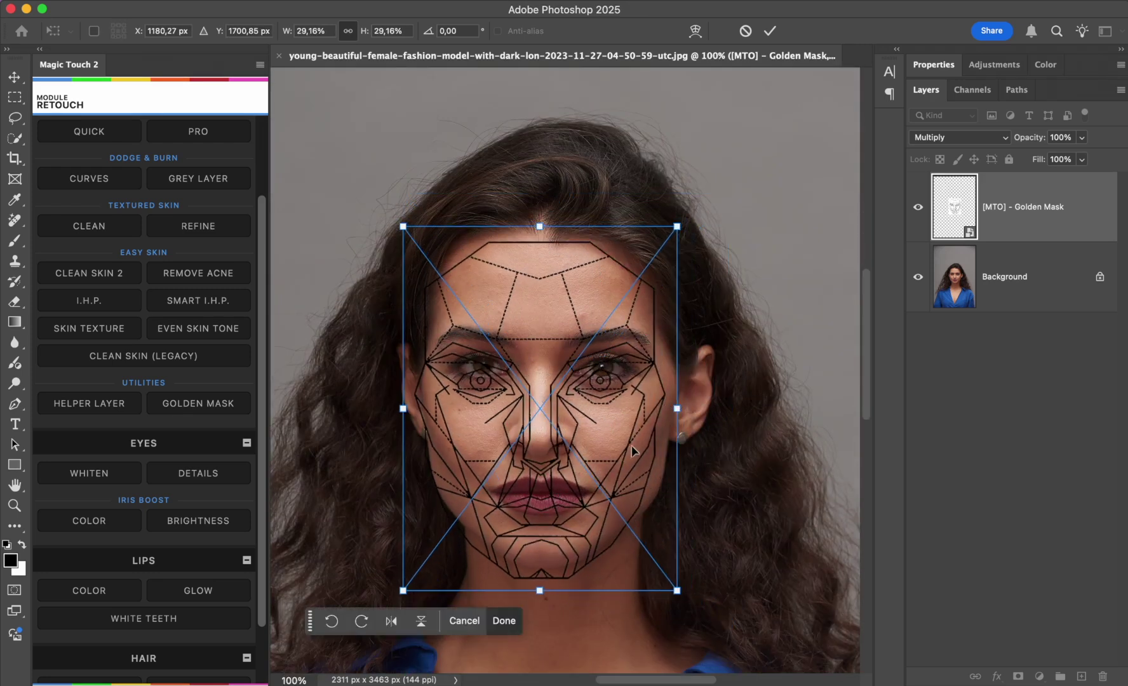
pyautogui.moveTo(633, 451); pyautogui.dragTo(638, 439)
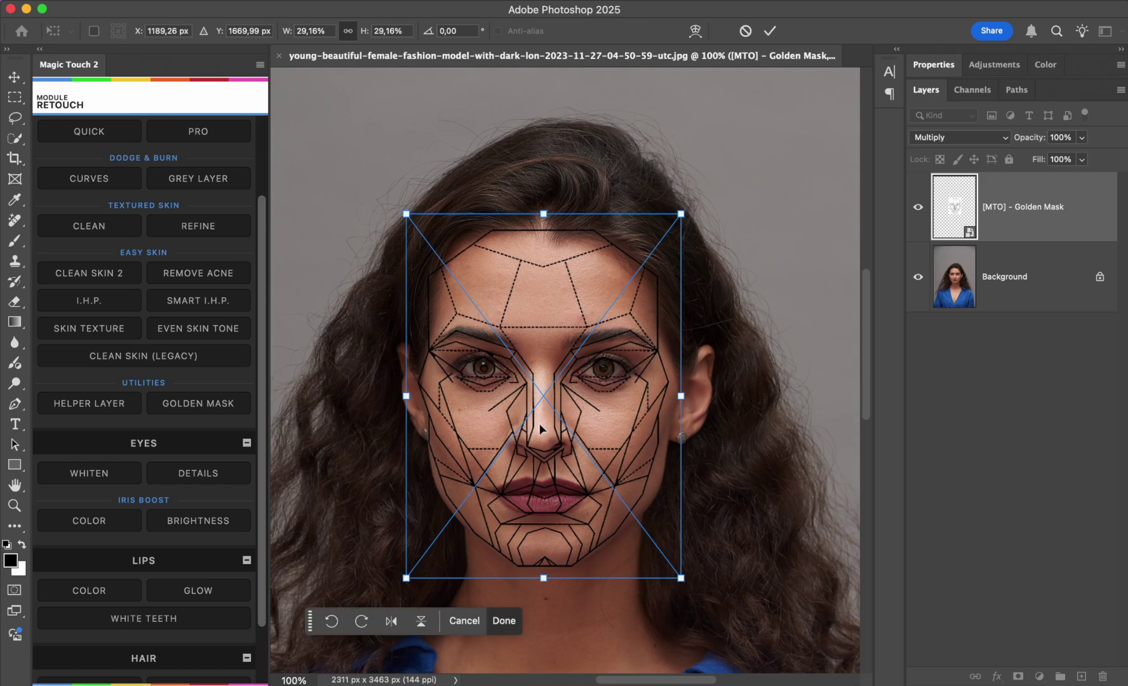
# Enlarge the mask slightly from its top-left corner, nudge it up, and commit the transform
pyautogui.press('super+plus')
pyautogui.press('super+minus')
pyautogui.moveTo(406, 214); pyautogui.dragTo(399, 211)
pyautogui.press('Up')
pyautogui.press('Up')
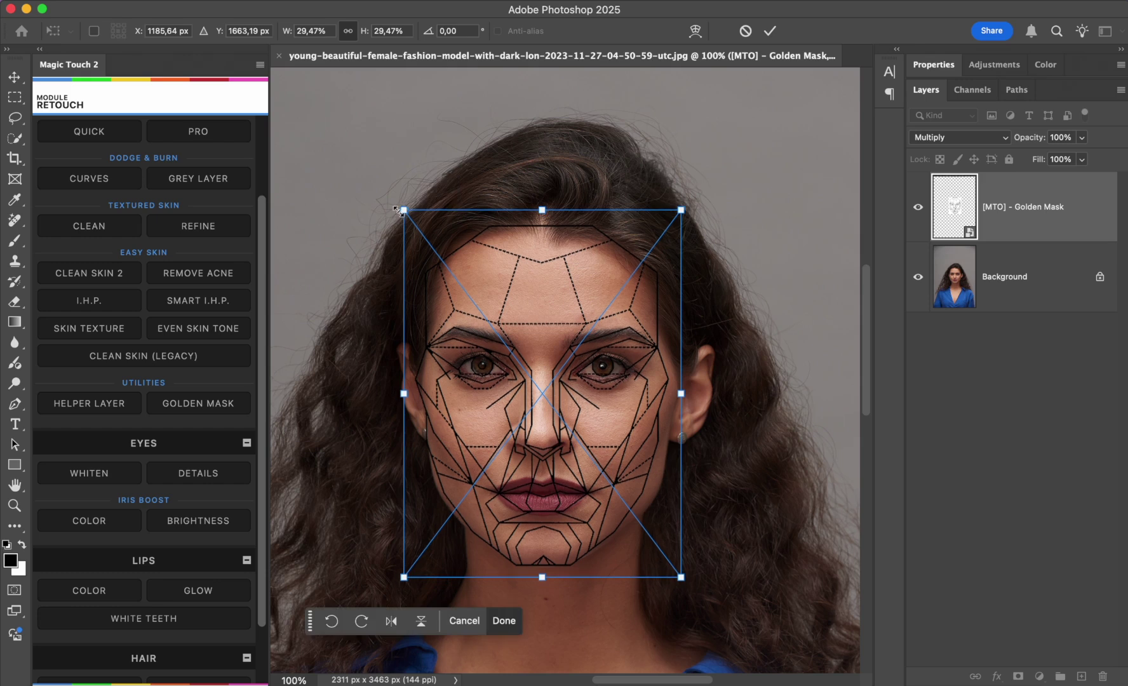
pyautogui.press('Return')
# Inspect the mask fit over the head, then duplicate the Background layer
pyautogui.press('super+plus')
pyautogui.scroll(-2, 647, 327)
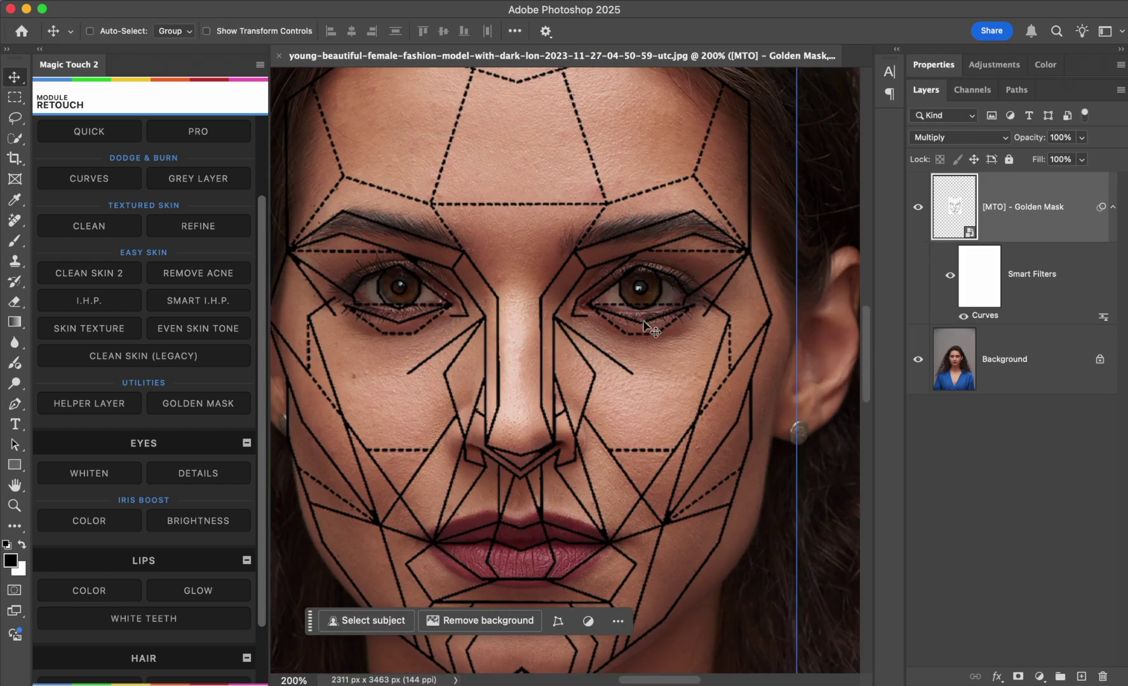
pyautogui.scroll(-3, 643, 322)
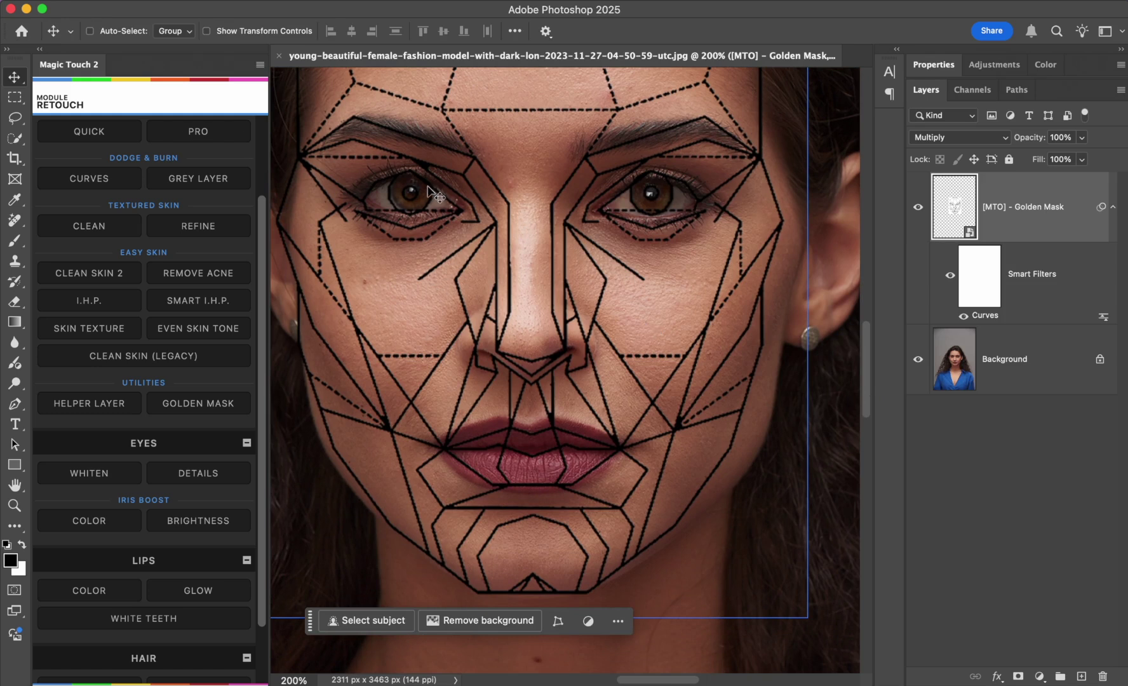
pyautogui.press('super+minus')
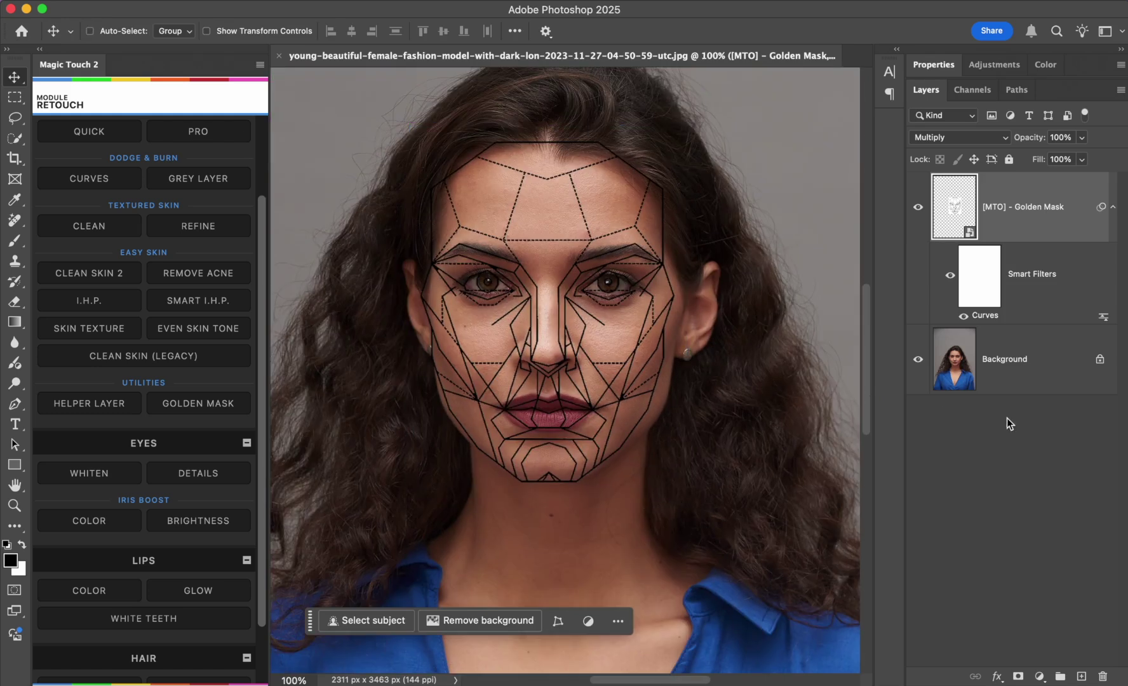
pyautogui.moveTo(1044, 359); pyautogui.dragTo(1081, 676)
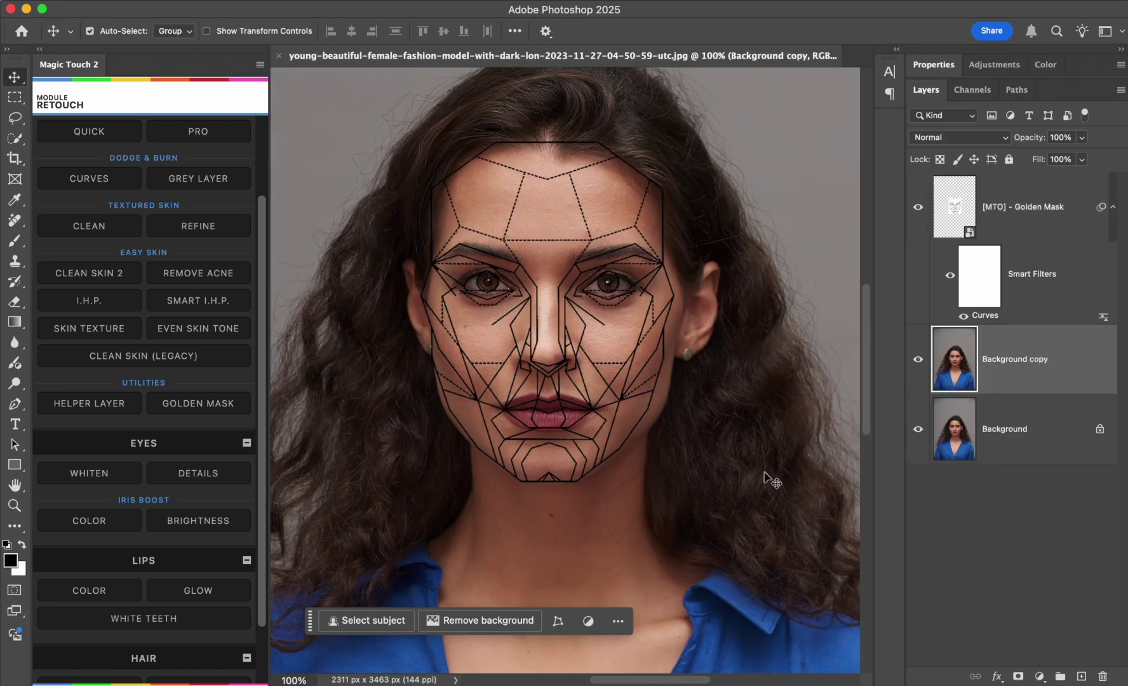
# Select the Golden Mask layer on canvas, then undo back to the Background copy
pyautogui.press('super+equal')
pyautogui.keyDown('super'); pyautogui.click(604, 487); pyautogui.keyUp('super')
pyautogui.hscroll(-2, 603, 487)
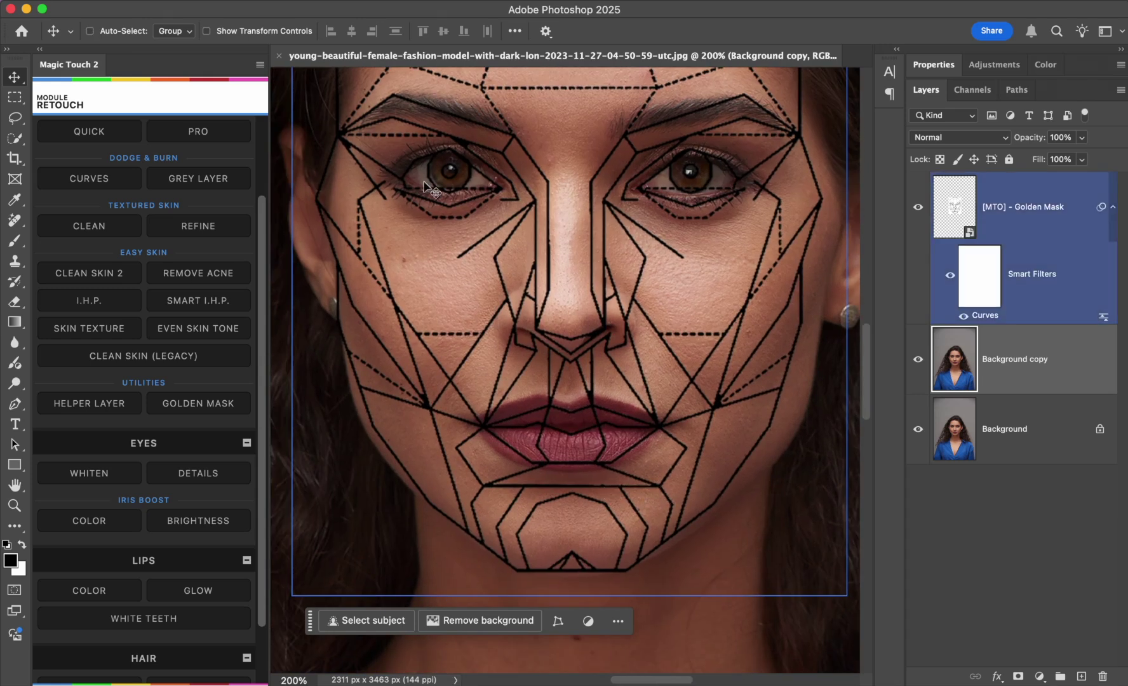
pyautogui.press('super+z')
# Open Liquify on the Background copy with the golden-mask backdrop shown over the preview
pyautogui.click(393, 3)
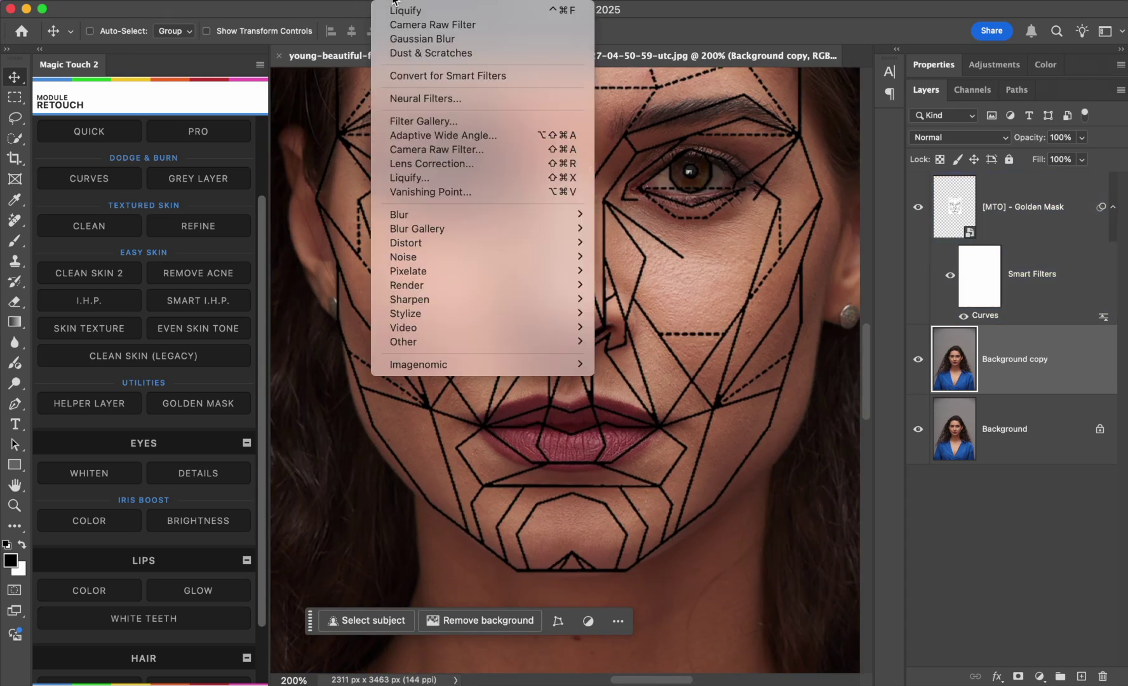
pyautogui.click(427, 177)
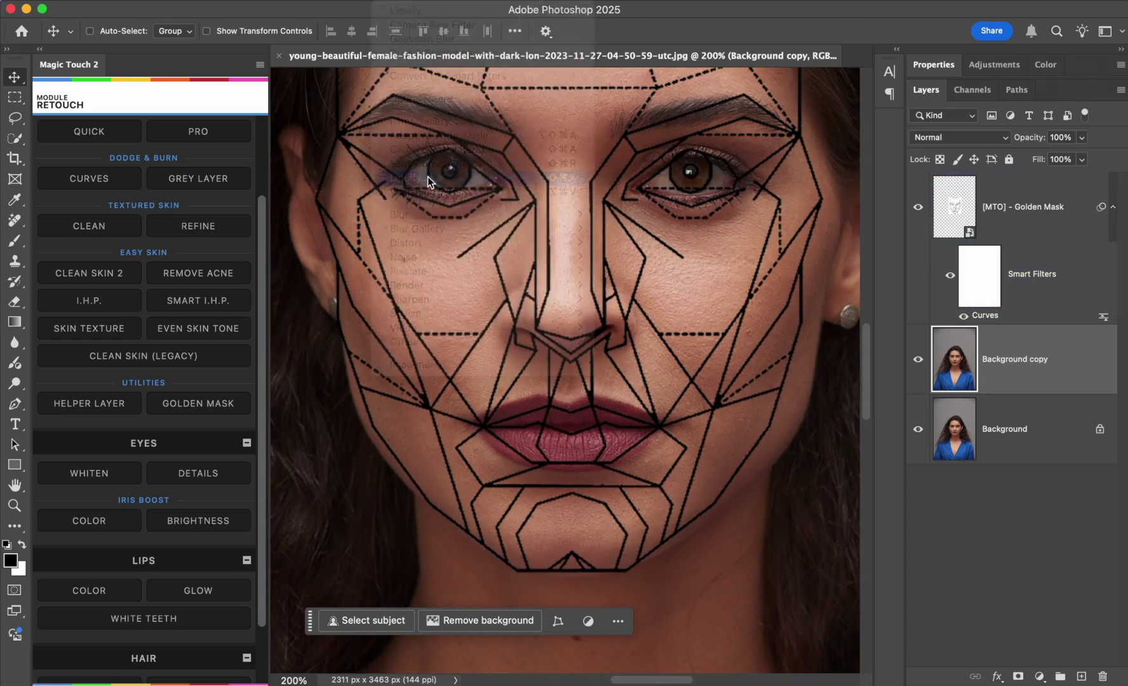
pyautogui.keyDown('alt'); pyautogui.scroll(4, 661, 431); pyautogui.keyUp('alt')
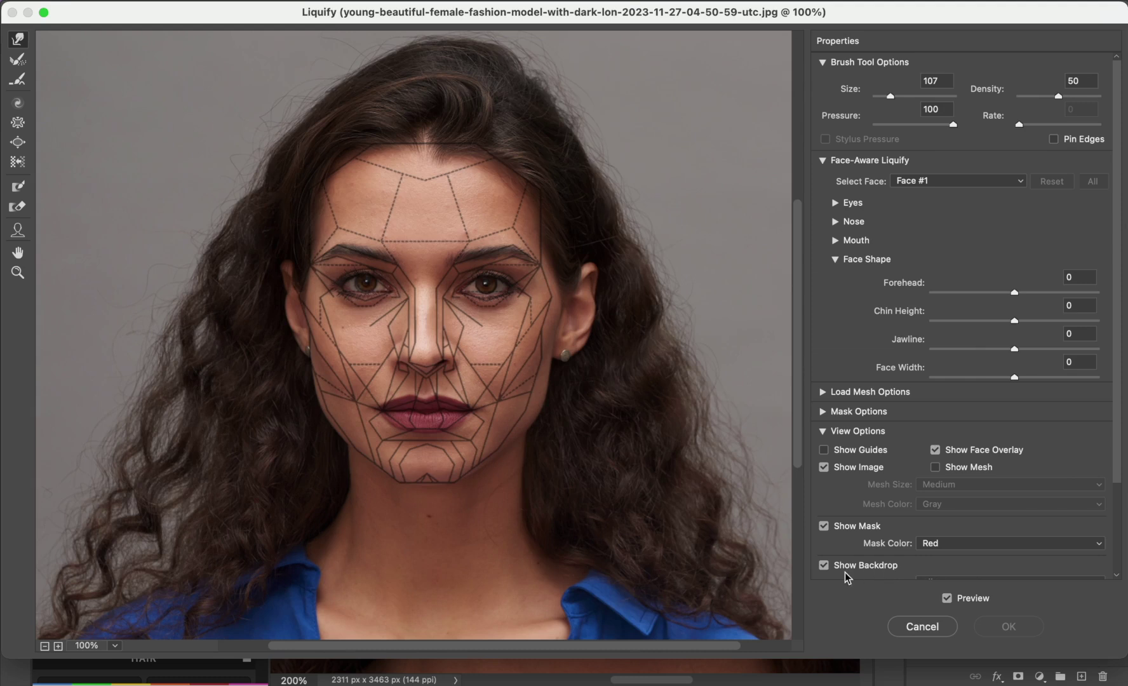
pyautogui.click(824, 566)
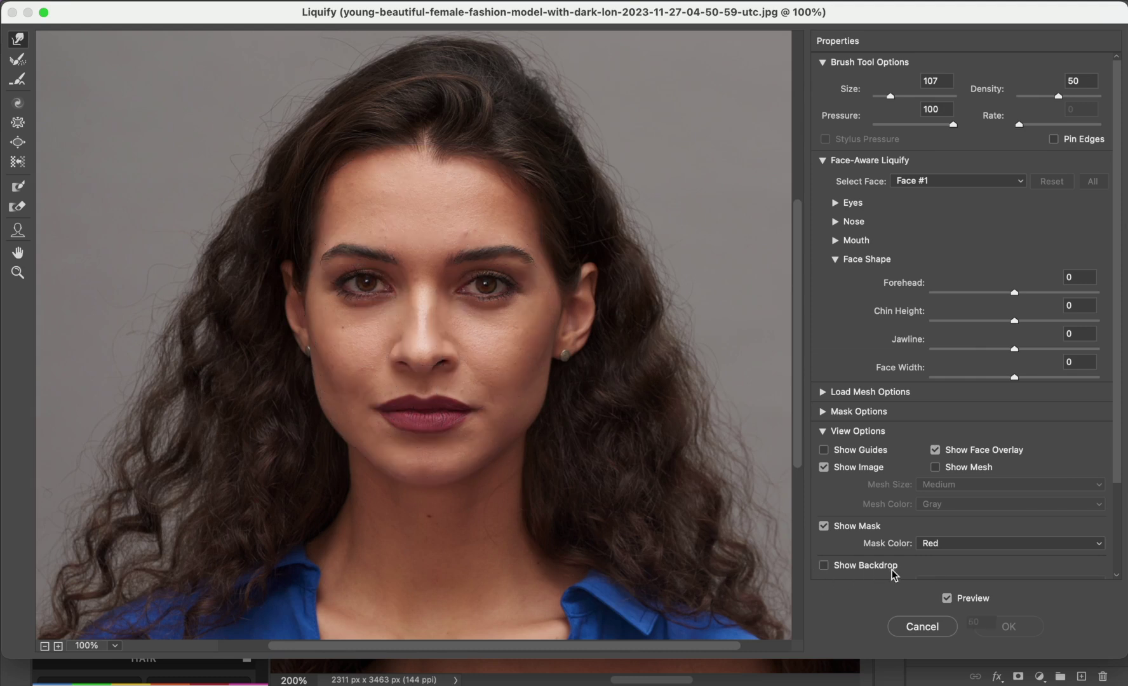
pyautogui.click(824, 566)
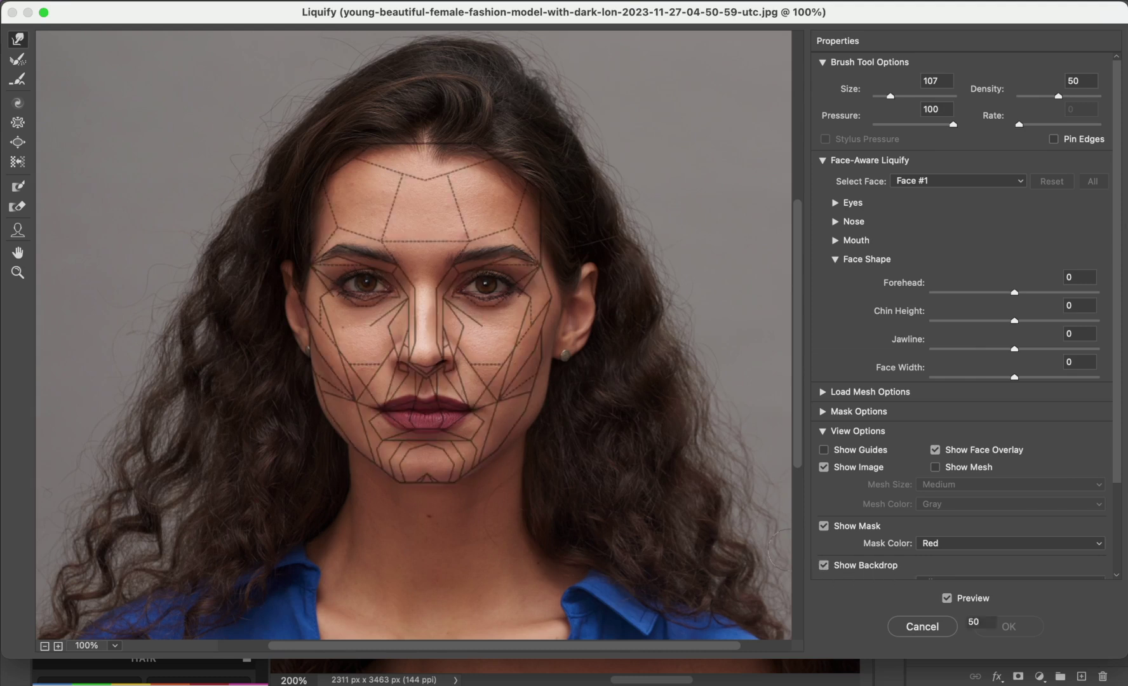
pyautogui.press('super+equal')
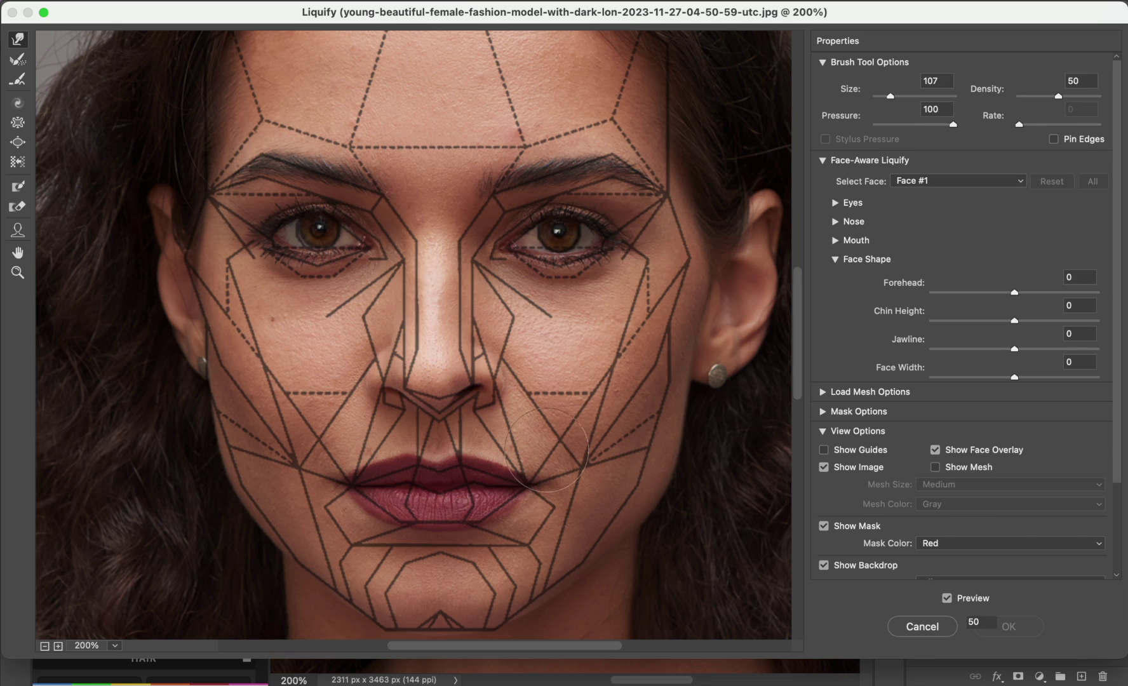
pyautogui.scroll(-5, 546, 454)
pyautogui.press('super+minus')
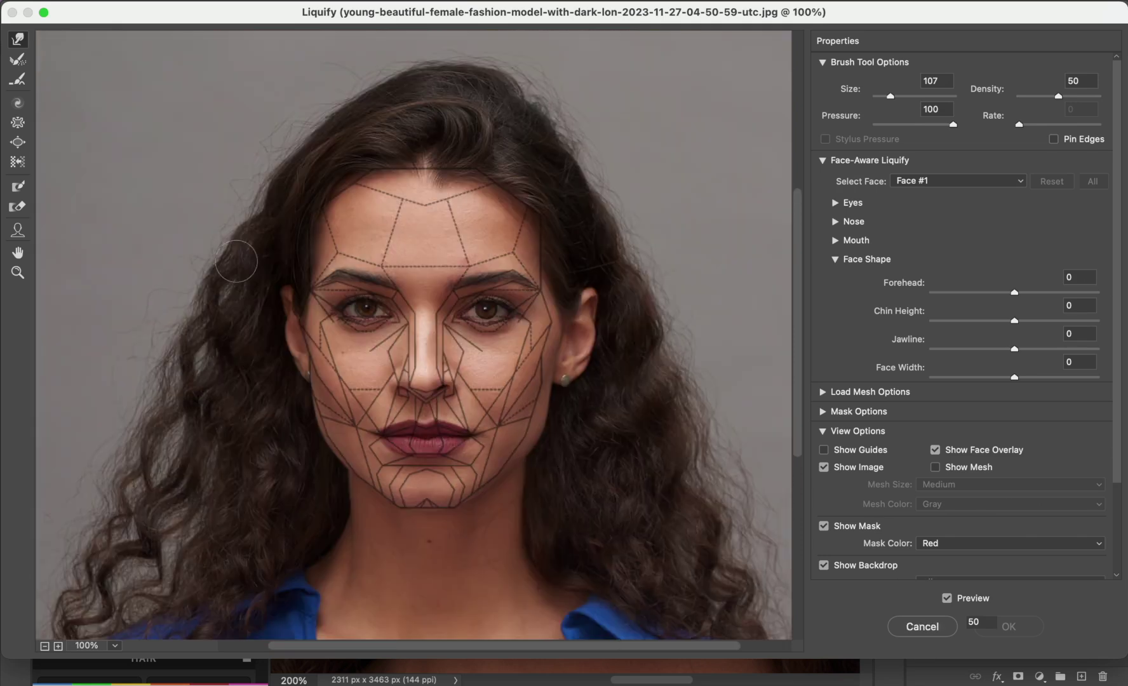
# Drag the Face-Aware handles to Face Width -93, Jawline -66, Chin Height 31, Forehead -81
pyautogui.click(19, 235)
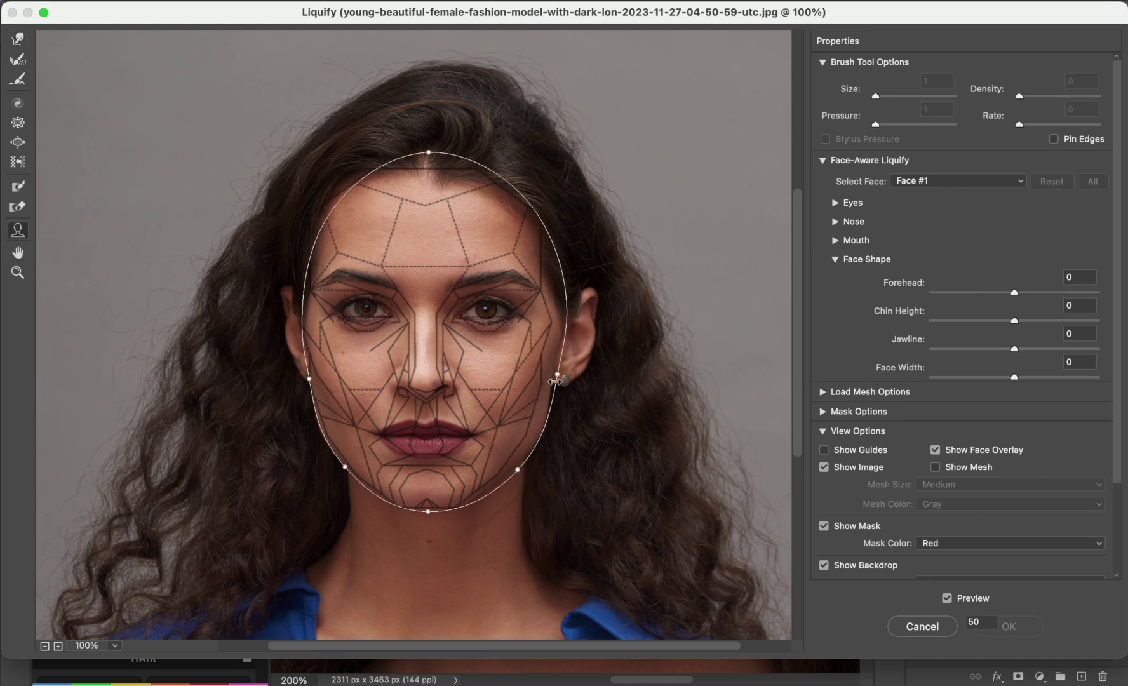
pyautogui.moveTo(556, 376); pyautogui.dragTo(531, 373)
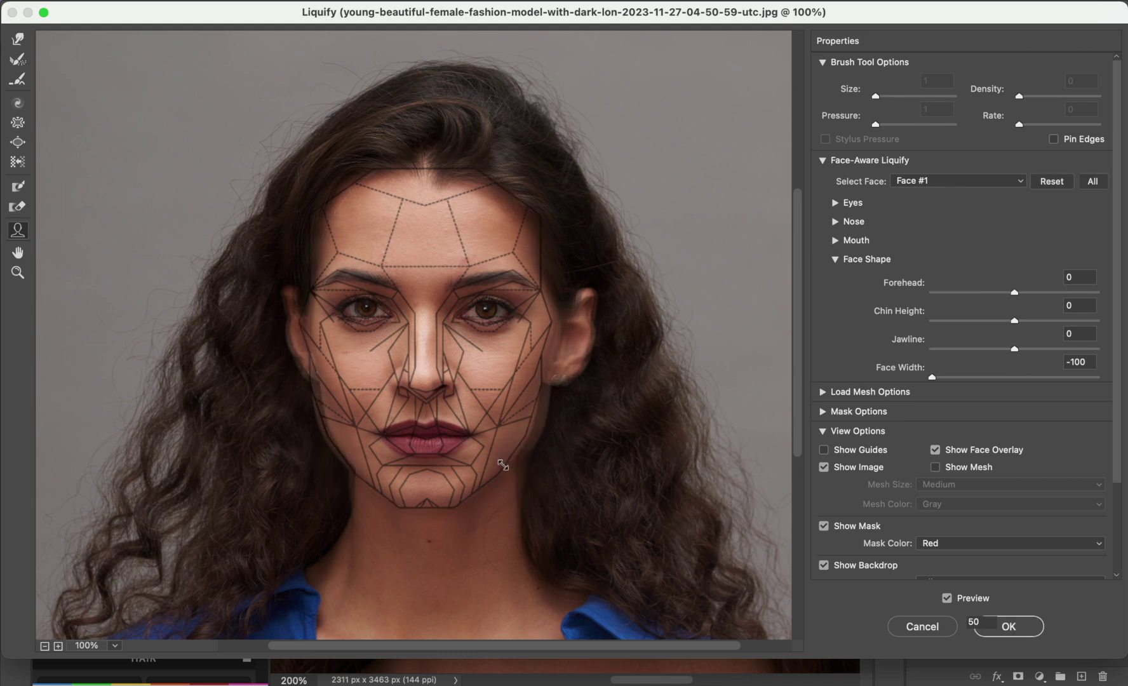
pyautogui.moveTo(501, 465); pyautogui.dragTo(499, 469)
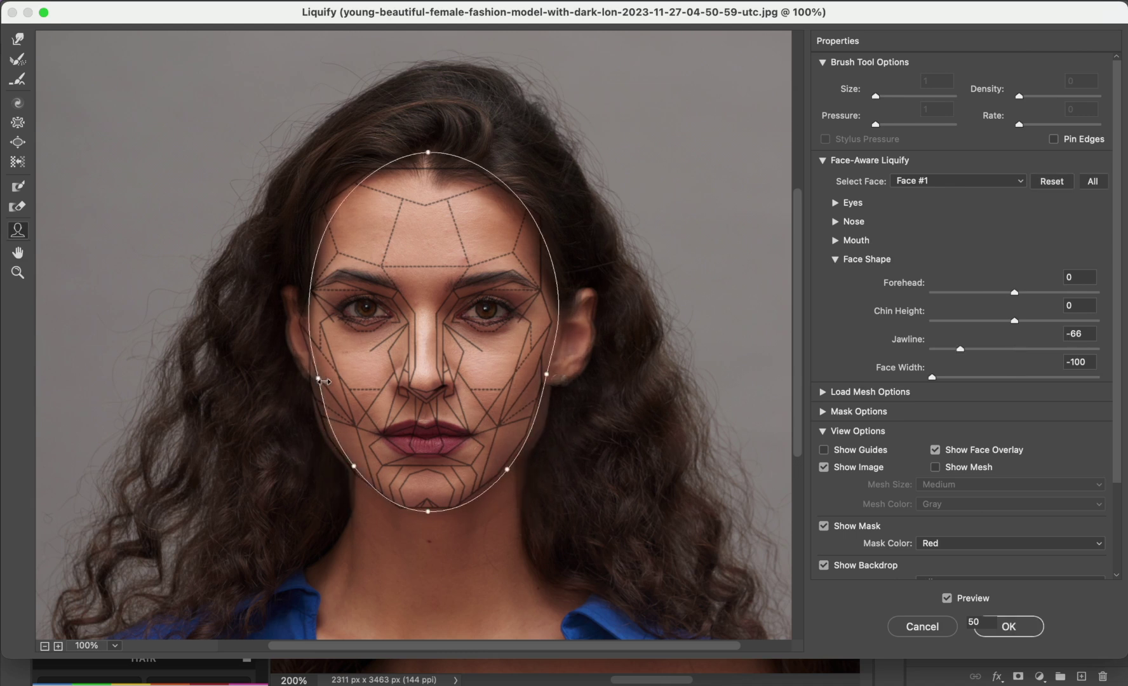
pyautogui.moveTo(320, 378); pyautogui.dragTo(313, 380)
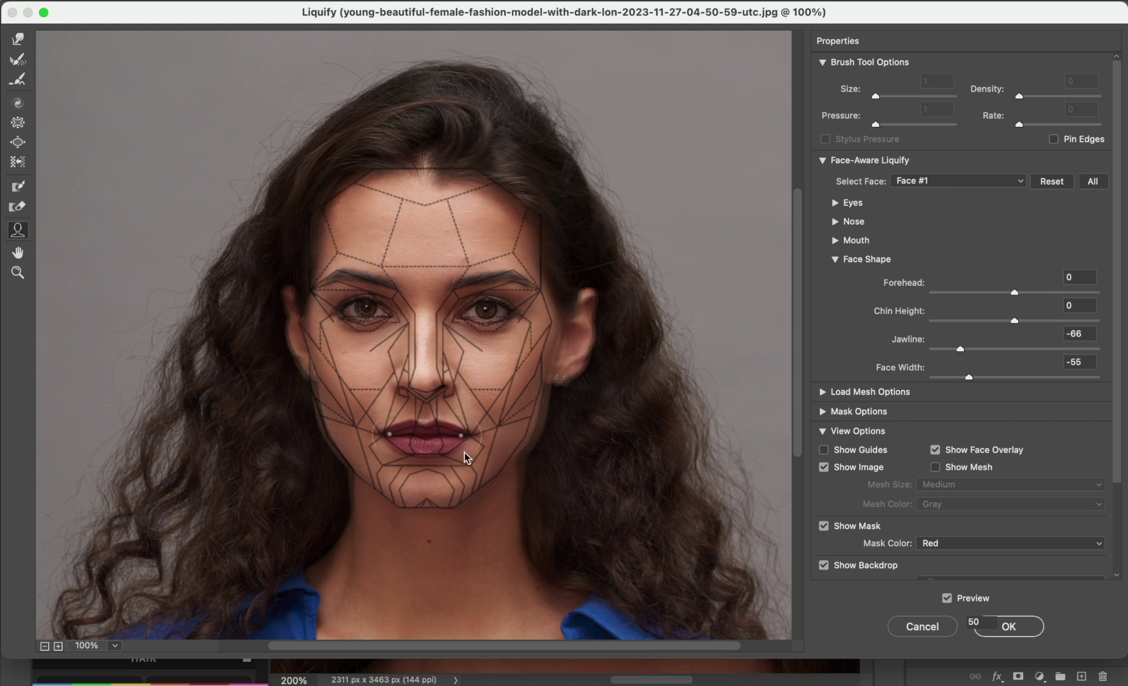
pyautogui.moveTo(538, 375); pyautogui.dragTo(533, 381)
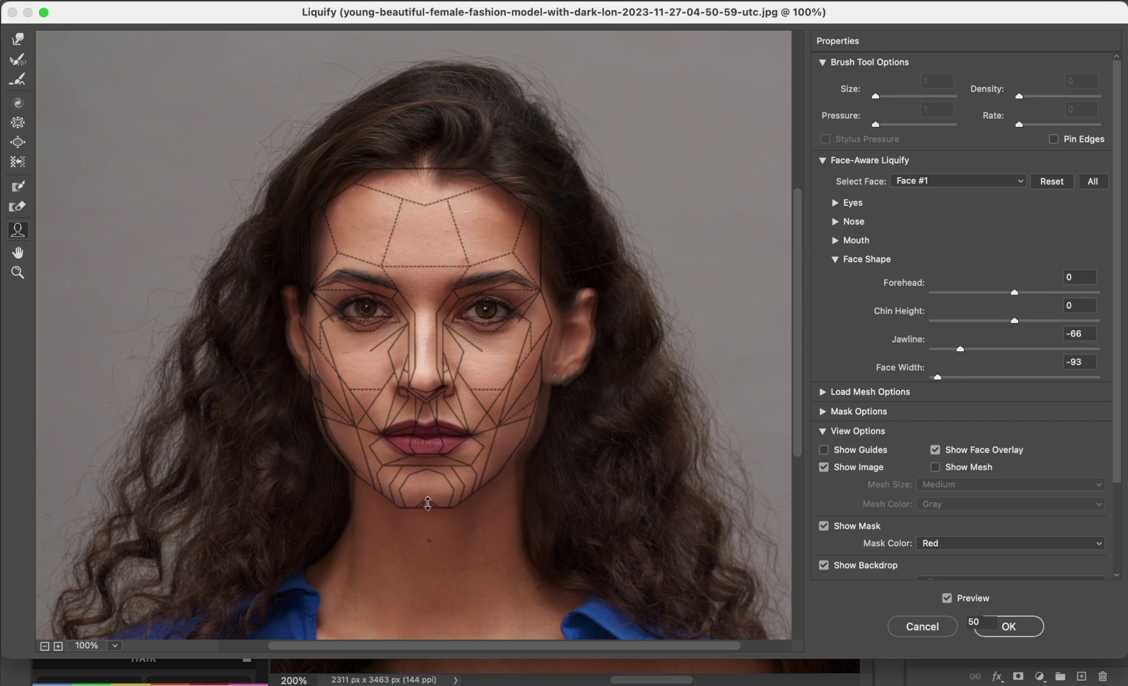
pyautogui.moveTo(427, 507); pyautogui.dragTo(427, 507)
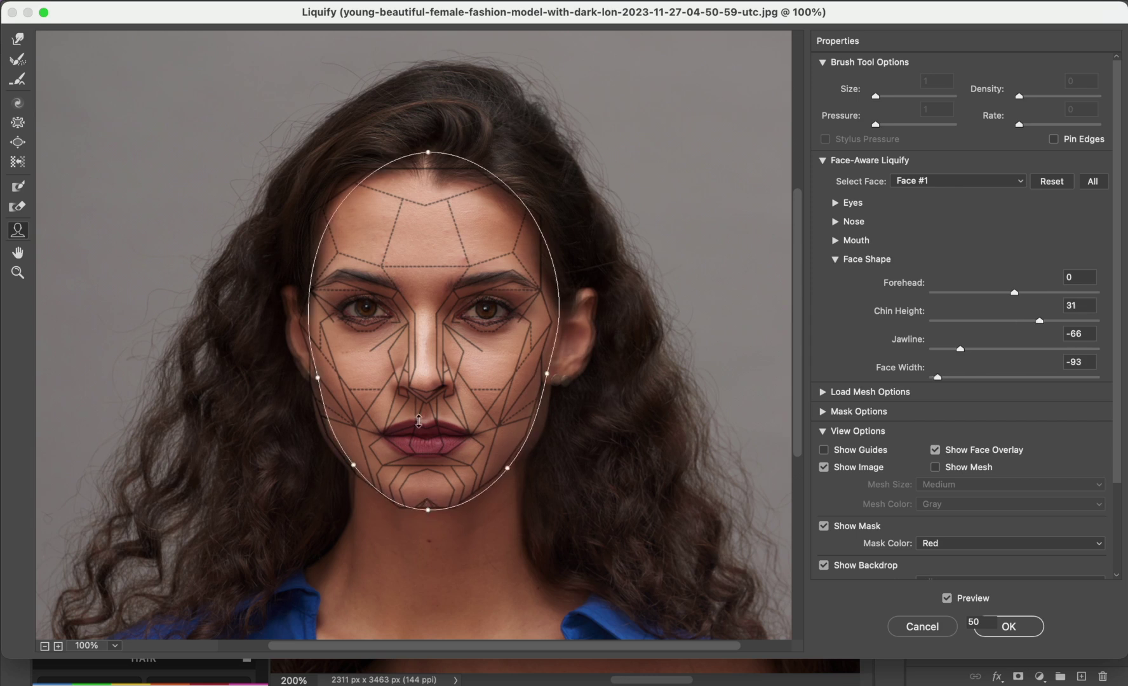
pyautogui.moveTo(428, 151); pyautogui.dragTo(424, 166)
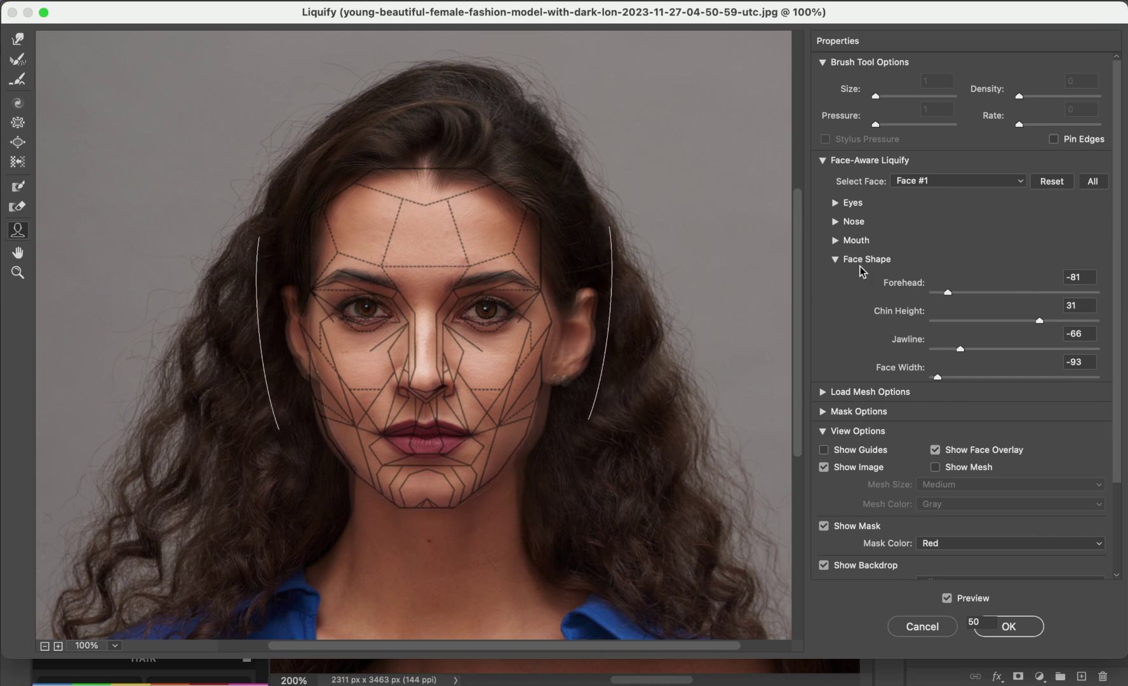
# Link both eyes and set Eye Size 3 and Eye Height -15
pyautogui.click(837, 202)
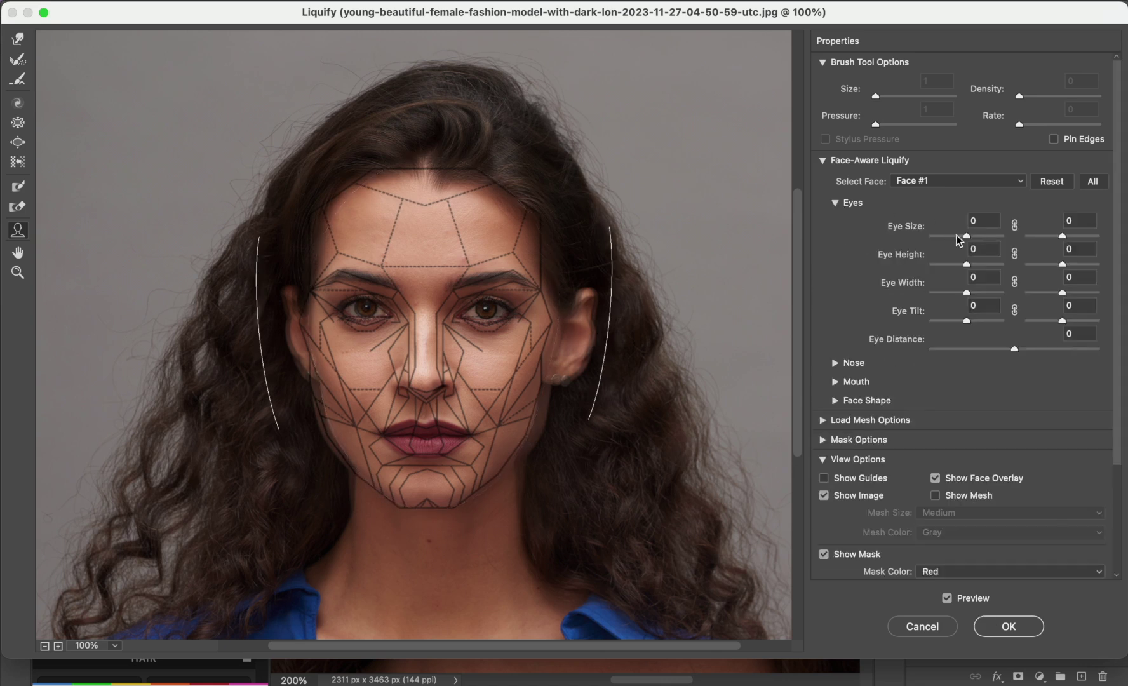
pyautogui.moveTo(966, 240)
pyautogui.mouseDown()
pyautogui.moveTo(943, 236)
pyautogui.moveTo(1003, 245)
pyautogui.moveTo(967, 241)
pyautogui.mouseUp()
pyautogui.click(1015, 225)
pyautogui.click(1015, 253)
pyautogui.click(965, 265)
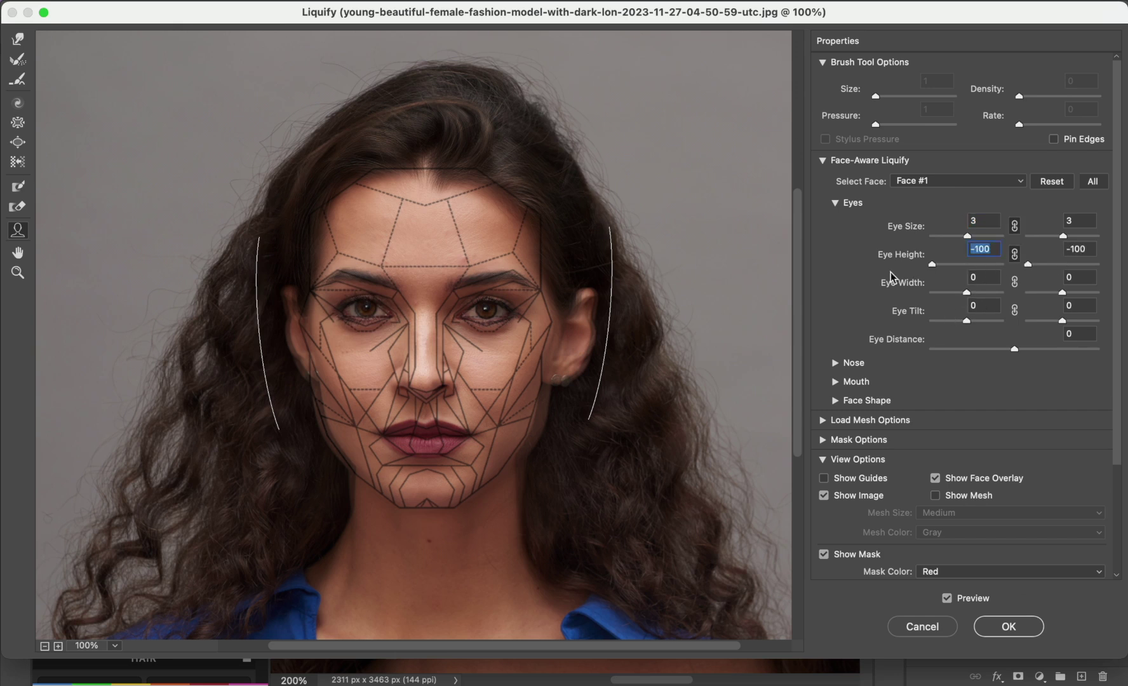
pyautogui.press('Down')
pyautogui.press('Down')
pyautogui.press('Down')
pyautogui.press('Down')
pyautogui.press('Down')
pyautogui.press('Down')
pyautogui.press('Down')
pyautogui.press('Down')
pyautogui.press('Down')
pyautogui.press('Down')
pyautogui.press('Down')
pyautogui.press('Down')
pyautogui.press('Down')
pyautogui.press('Down')
pyautogui.press('Down')
pyautogui.press('Down')
pyautogui.press('Down')
pyautogui.press('Down')
pyautogui.press('Down')
pyautogui.press('Down')
pyautogui.press('Up')
pyautogui.press('Up')
pyautogui.press('Up')
pyautogui.press('Up')
pyautogui.press('Up')
# Link eye width, then set Eye Width -77 and Eye Distance -9
pyautogui.click(1015, 282)
pyautogui.moveTo(966, 293); pyautogui.dragTo(941, 298)
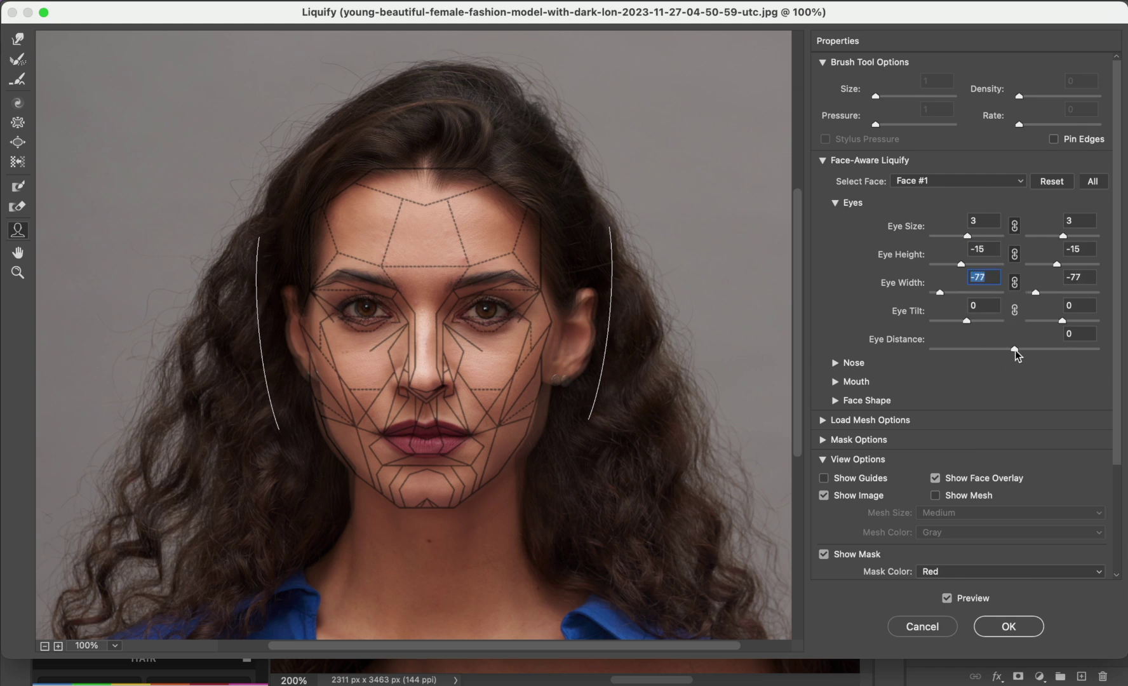
pyautogui.moveTo(1017, 355)
pyautogui.mouseDown()
pyautogui.moveTo(969, 356)
pyautogui.moveTo(1009, 357)
pyautogui.mouseUp()
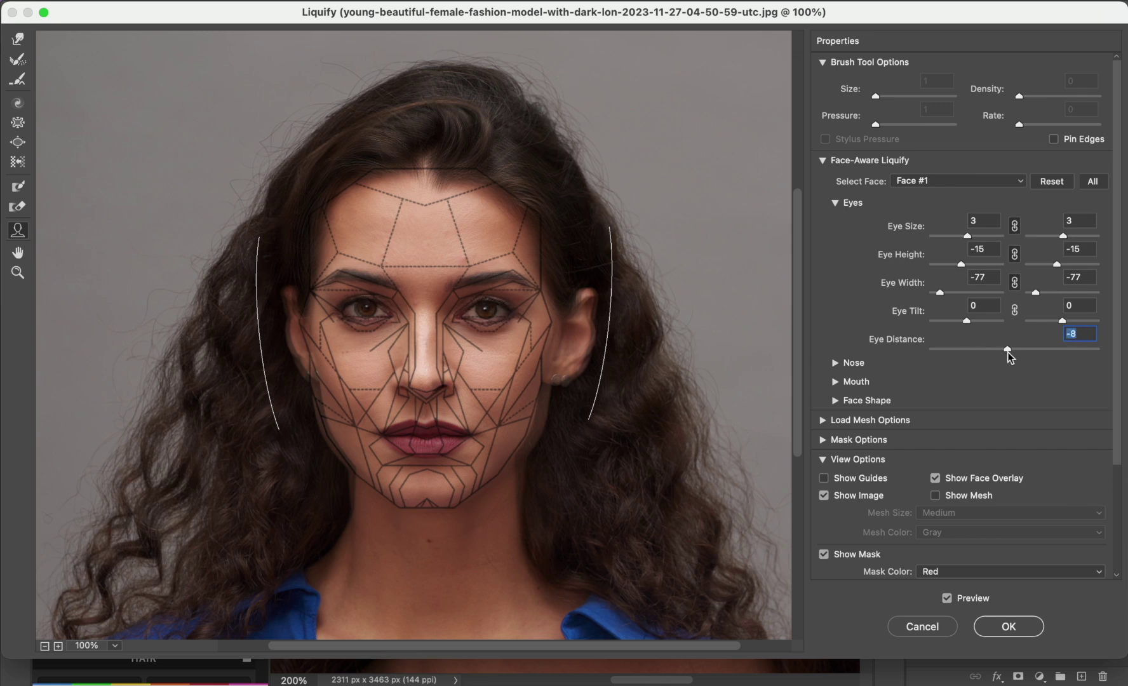
pyautogui.click(834, 202)
# Set Nose Height -65 and Nose Width -64, easing Face Width to -87
pyautogui.click(834, 222)
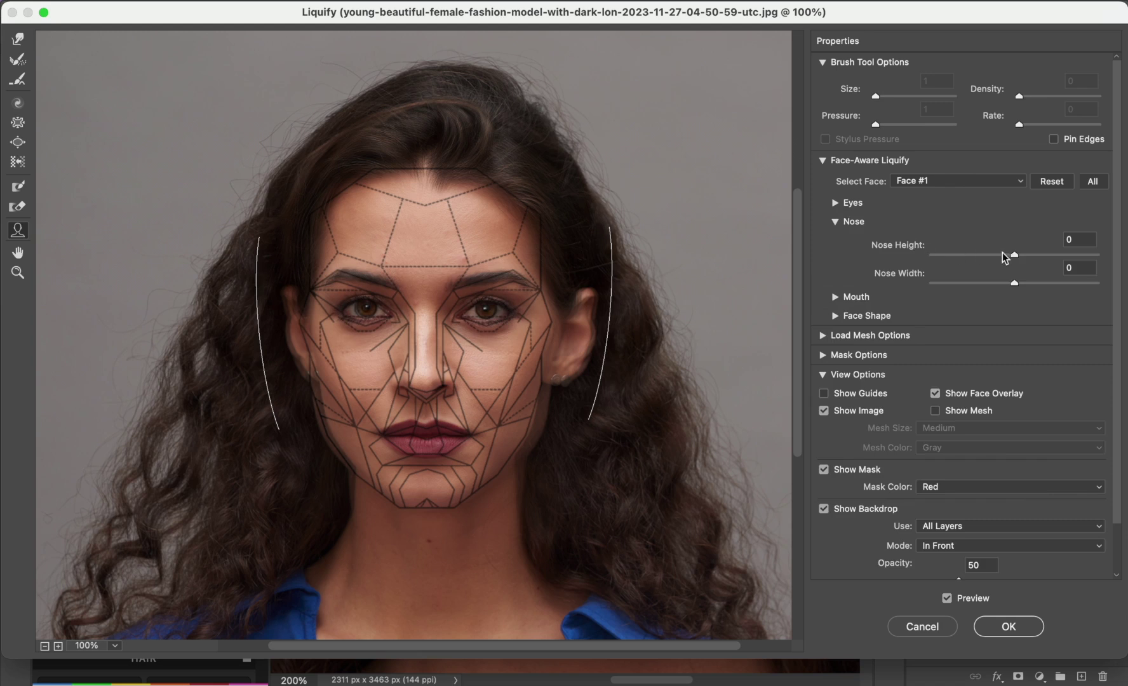
pyautogui.moveTo(1015, 254); pyautogui.dragTo(960, 311)
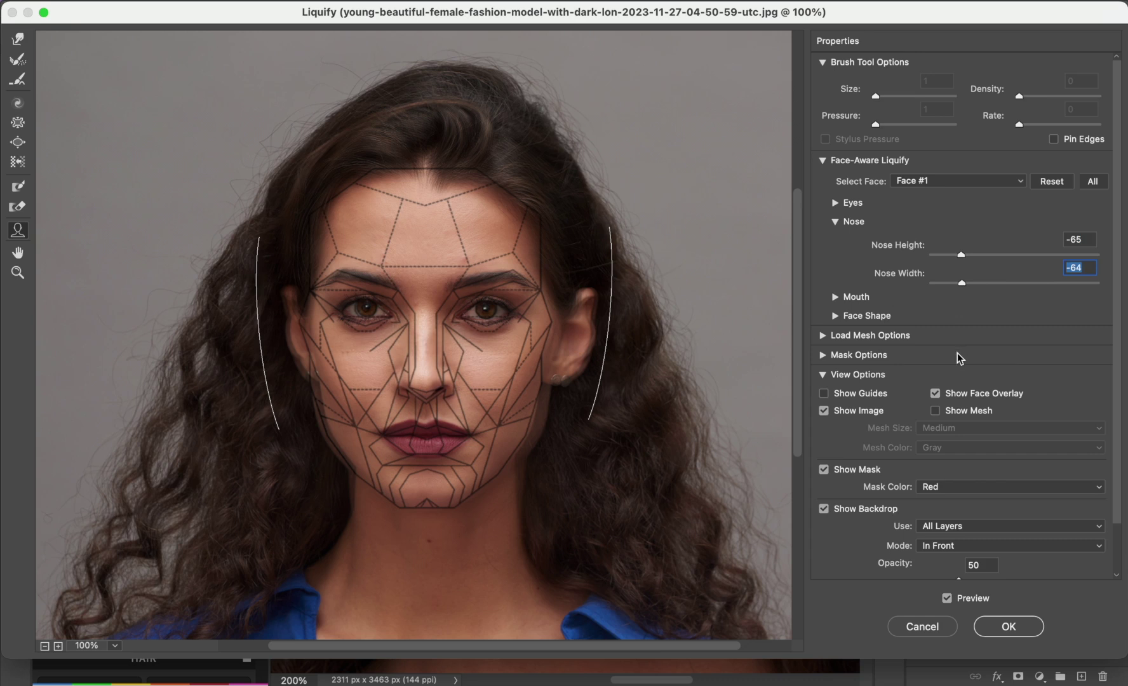
pyautogui.moveTo(317, 400)
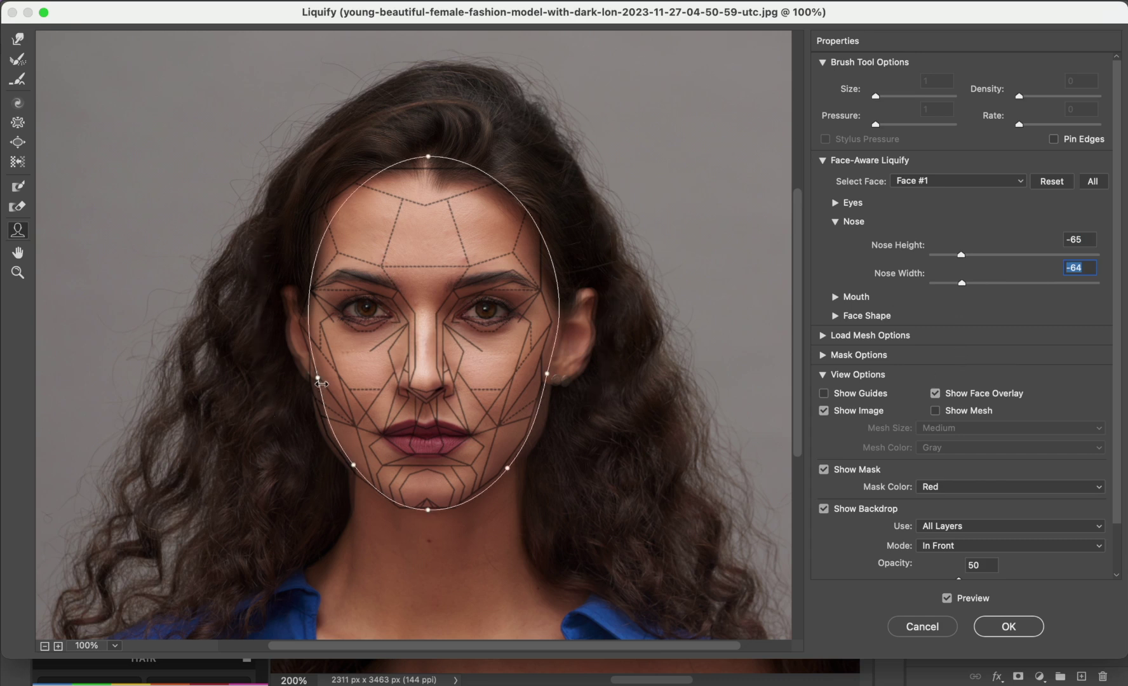
pyautogui.click(321, 388)
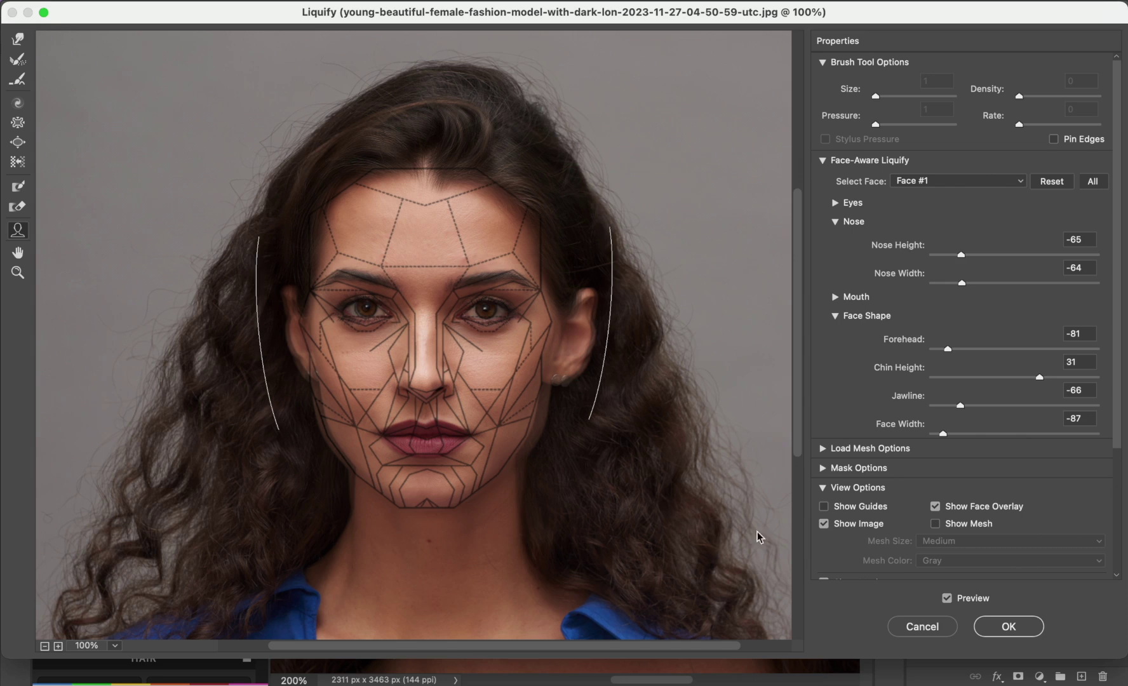
# Apply the Liquify reshaping, hide the Golden Mask layer, and zoom out to the whole portrait
pyautogui.click(1009, 626)
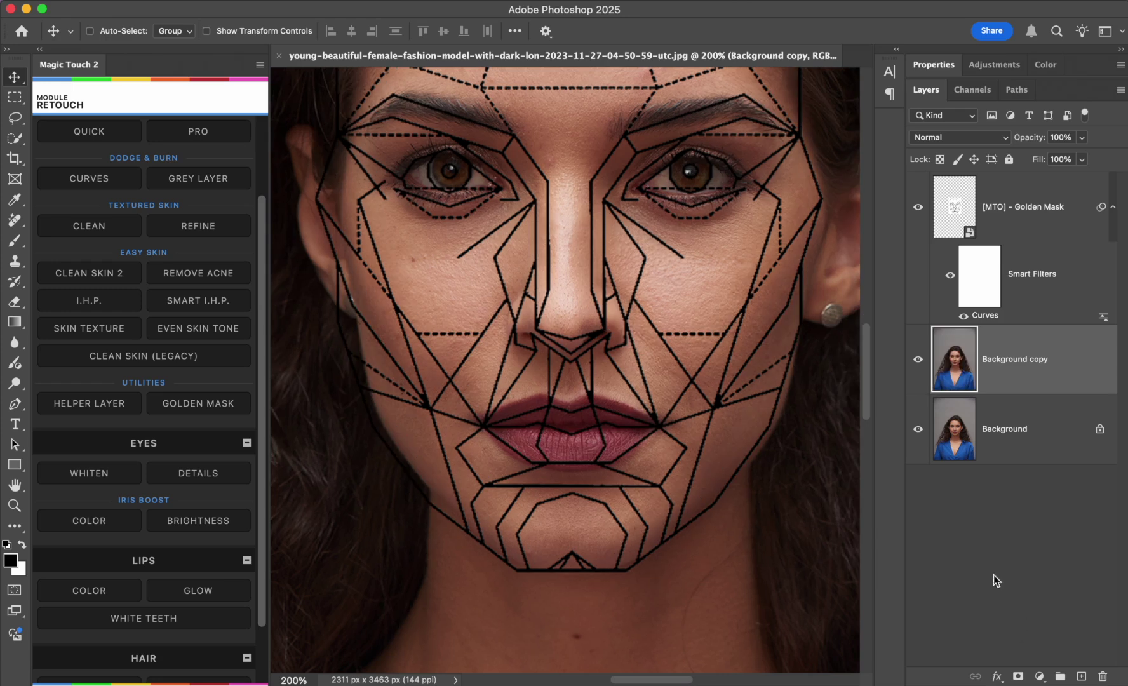
pyautogui.click(917, 211)
pyautogui.press('super+minus')
pyautogui.press('super+minus')
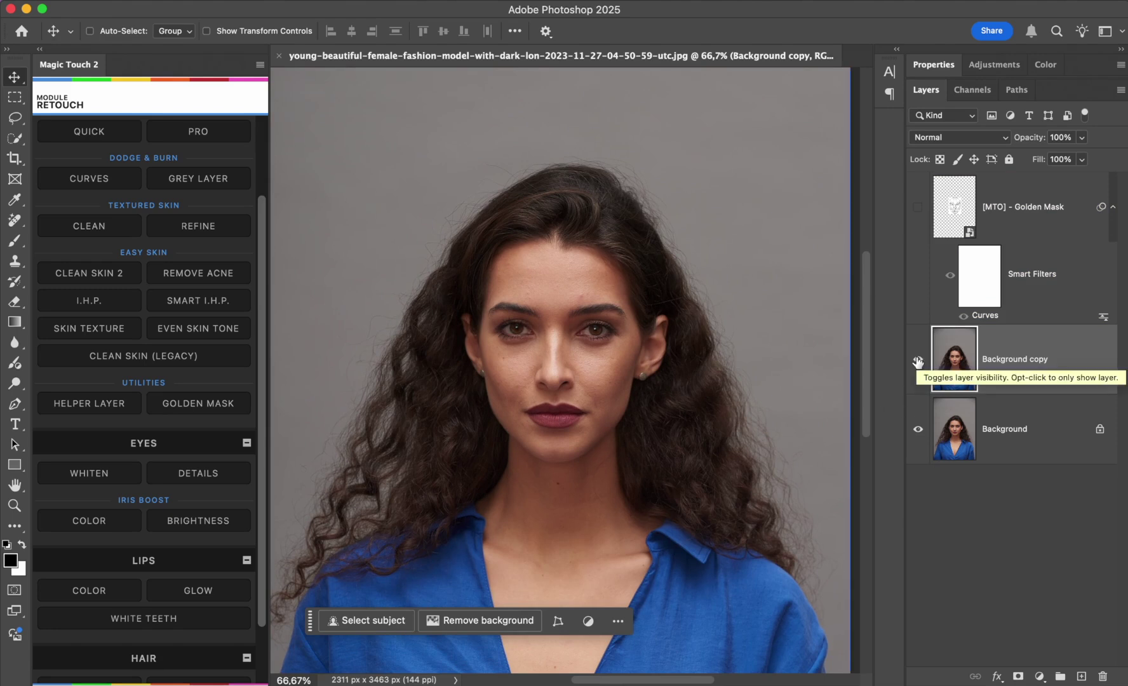
# Toggle the Background copy's visibility to compare before and after, ending on the reshaped face
pyautogui.click(918, 361)
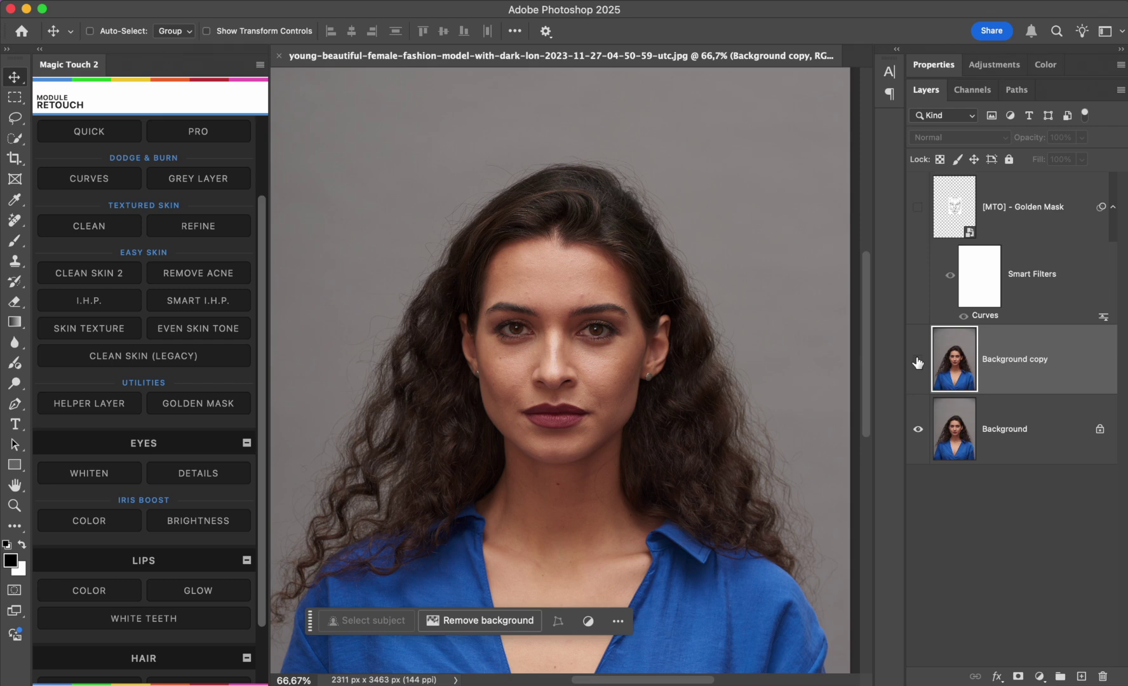
pyautogui.click(917, 361)
pyautogui.click(917, 361)
pyautogui.click(918, 361)
pyautogui.click(917, 362)
pyautogui.click(918, 360)
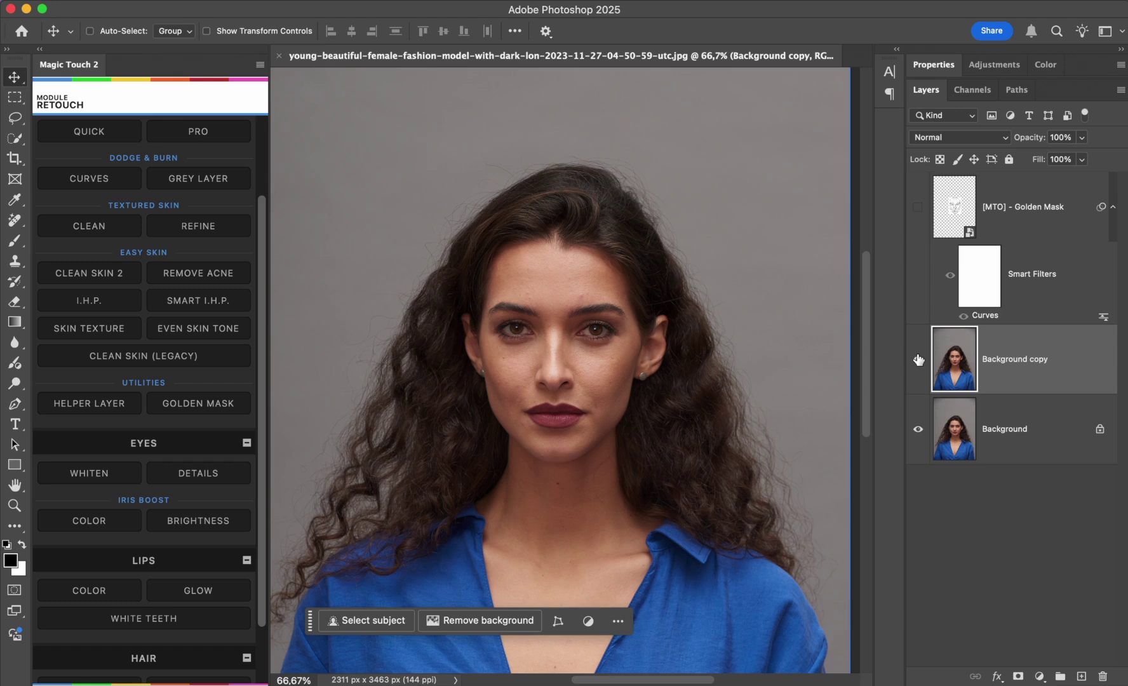
pyautogui.scroll(-3, 742, 352)
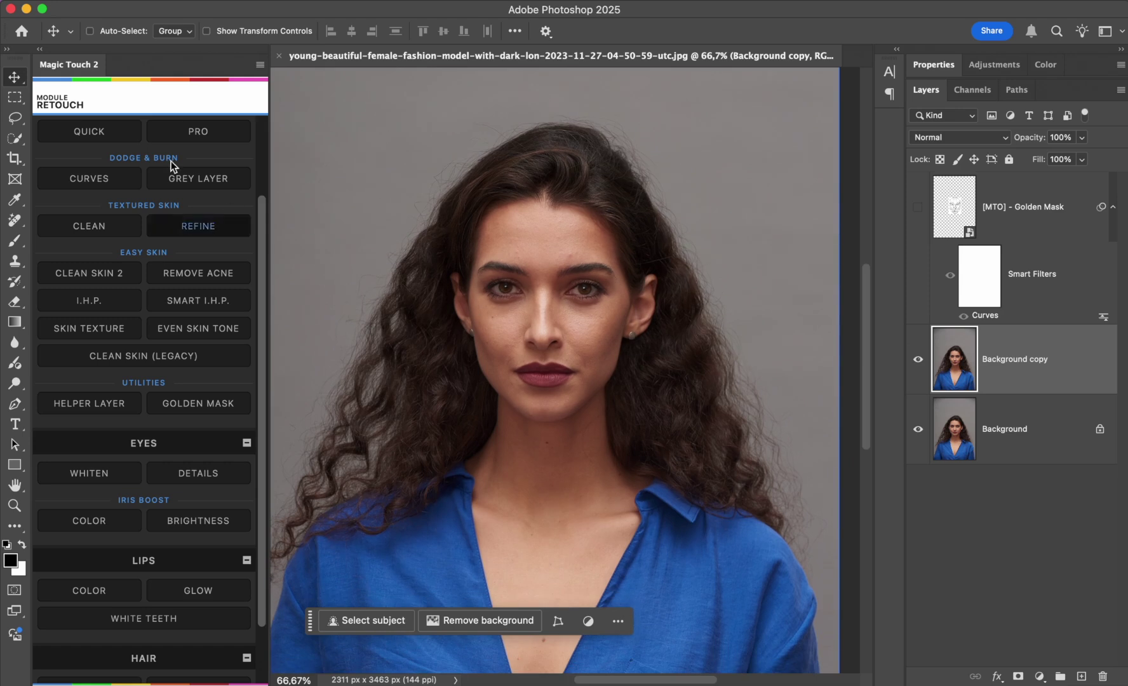